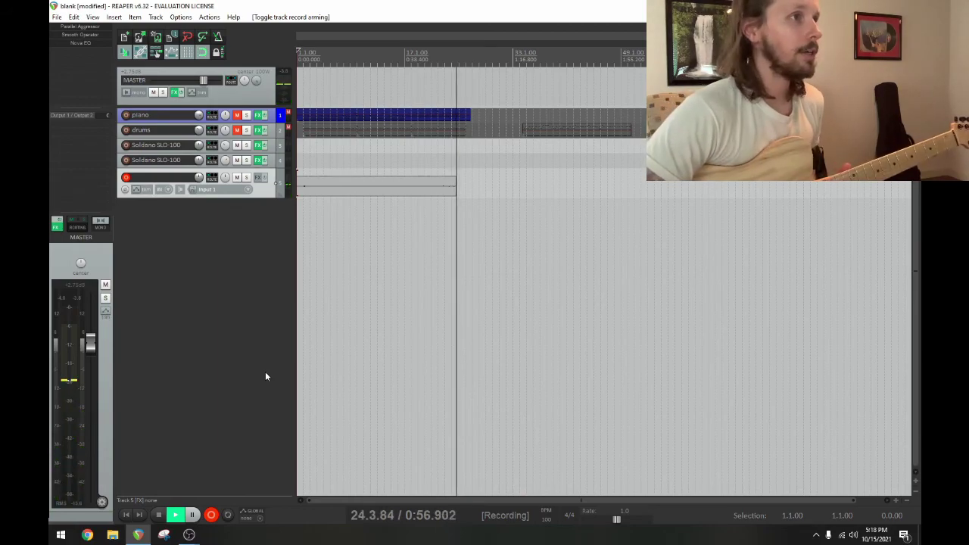
# Record-arm the Soldano SLO-100 guitar on track 3 in place of the unnamed track 5 and open its effects chain
pyautogui.click(126, 145)
pyautogui.click(126, 190)
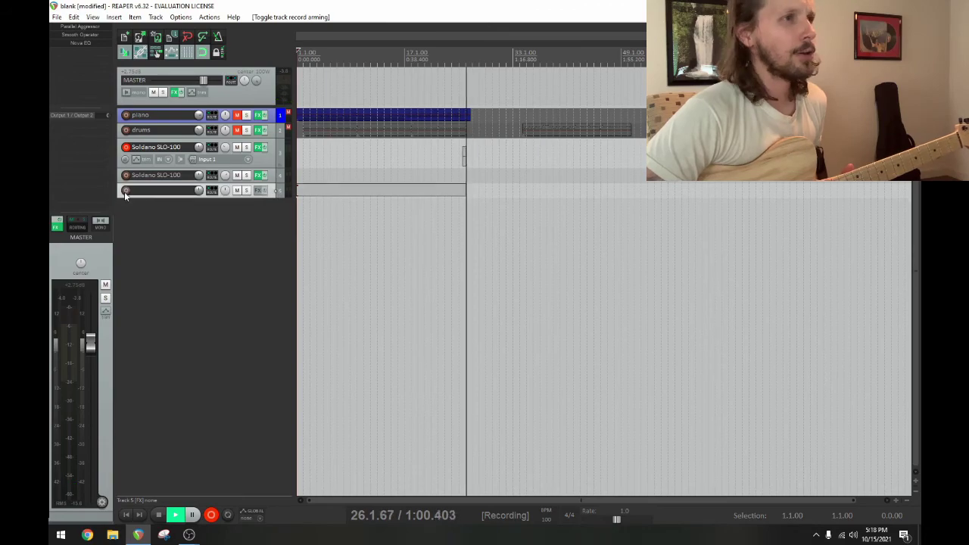
pyautogui.click(260, 147)
pyautogui.click(233, 110)
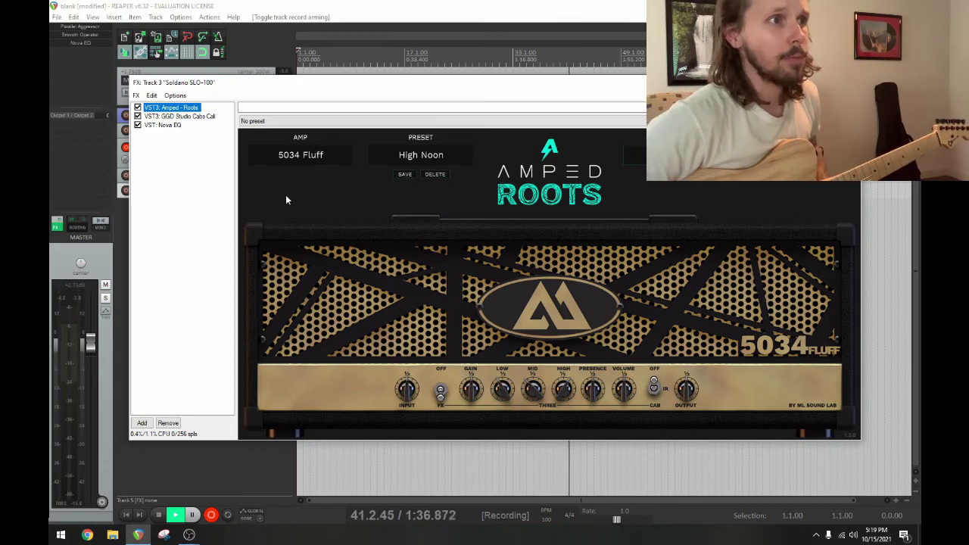
# Look through the 5034 Fluff amp's preset list and pedalboard in Amped Roots, leaving the High Noon preset selected
pyautogui.click(458, 157)
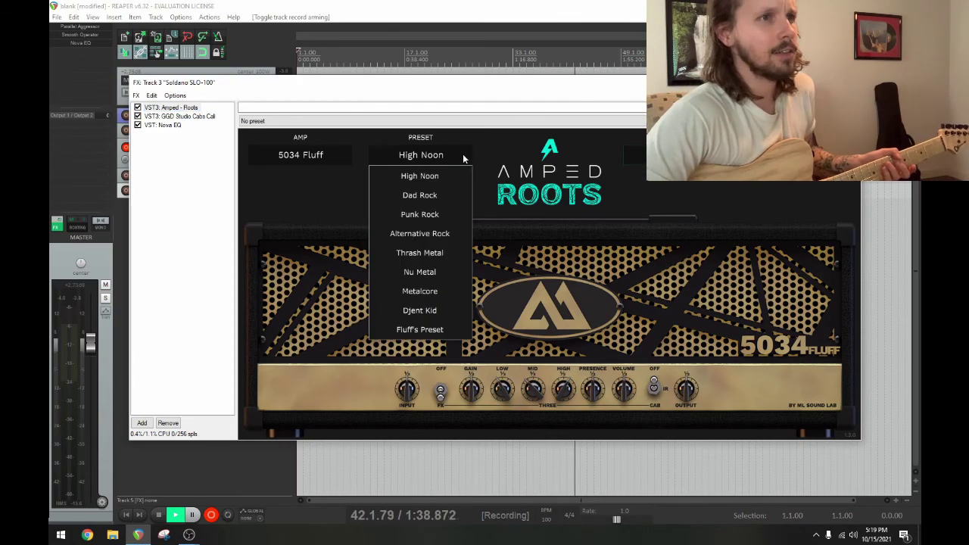
pyautogui.click(628, 165)
pyautogui.moveTo(530, 280)
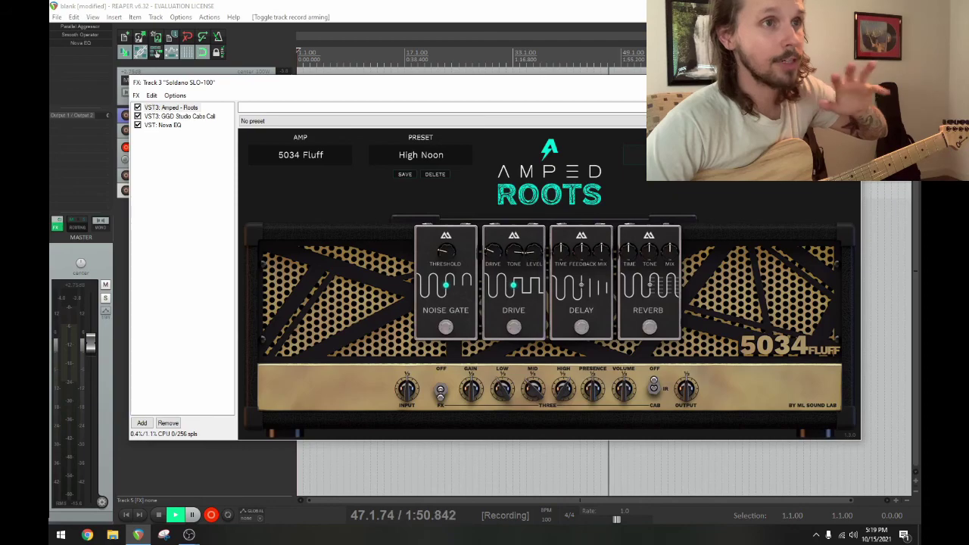
pyautogui.click(720, 212)
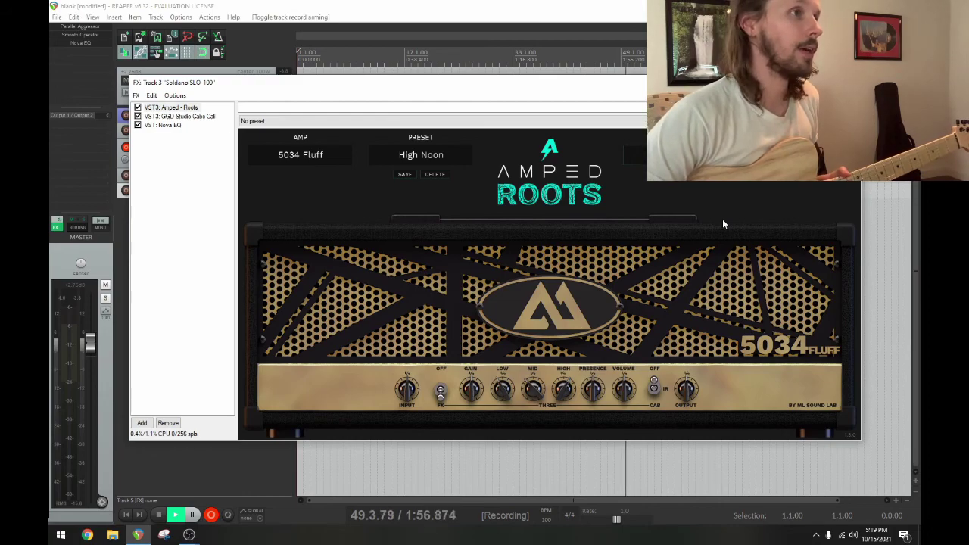
# Bypass Nova EQ and GGD Studio Cabs Cali on track 3 and toggle the 5034 Fluff amp's cab switch
pyautogui.click(137, 125)
pyautogui.click(138, 117)
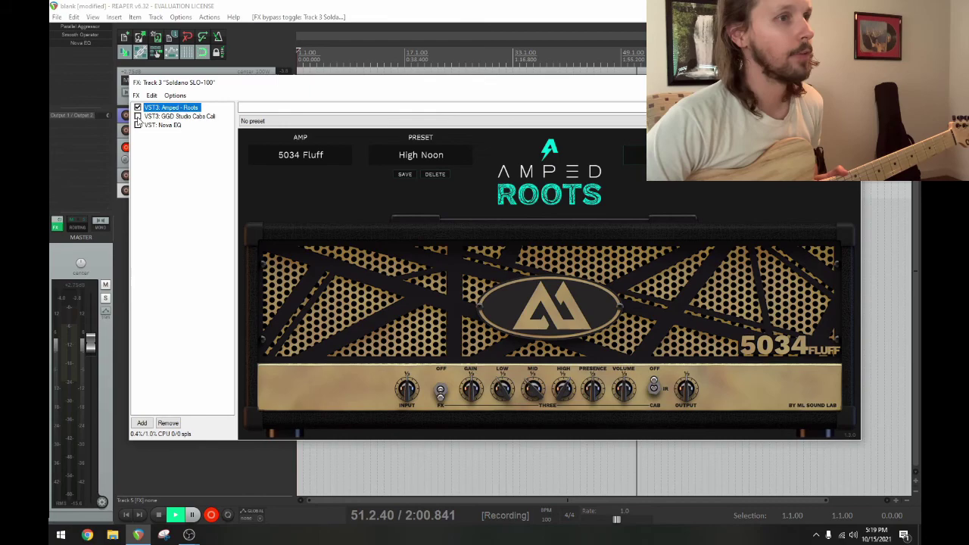
pyautogui.click(655, 392)
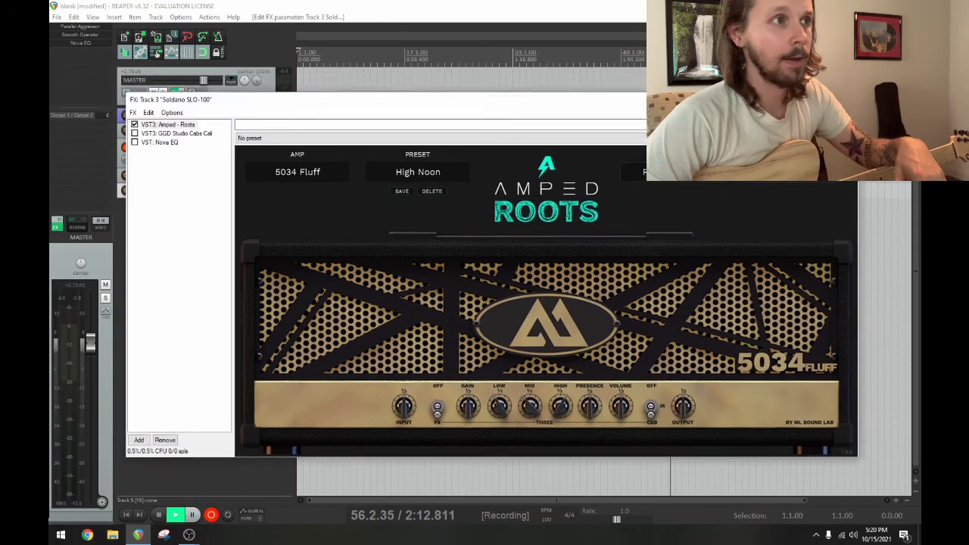
pyautogui.moveTo(174, 99); pyautogui.dragTo(156, 253)
pyautogui.moveTo(385, 156); pyautogui.dragTo(397, 155)
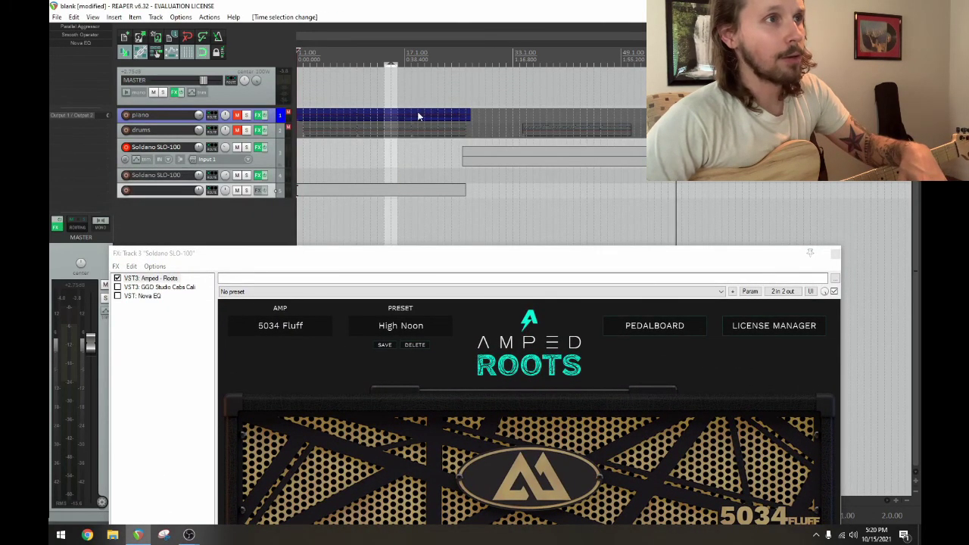
pyautogui.rightClick(394, 68)
pyautogui.click(413, 73)
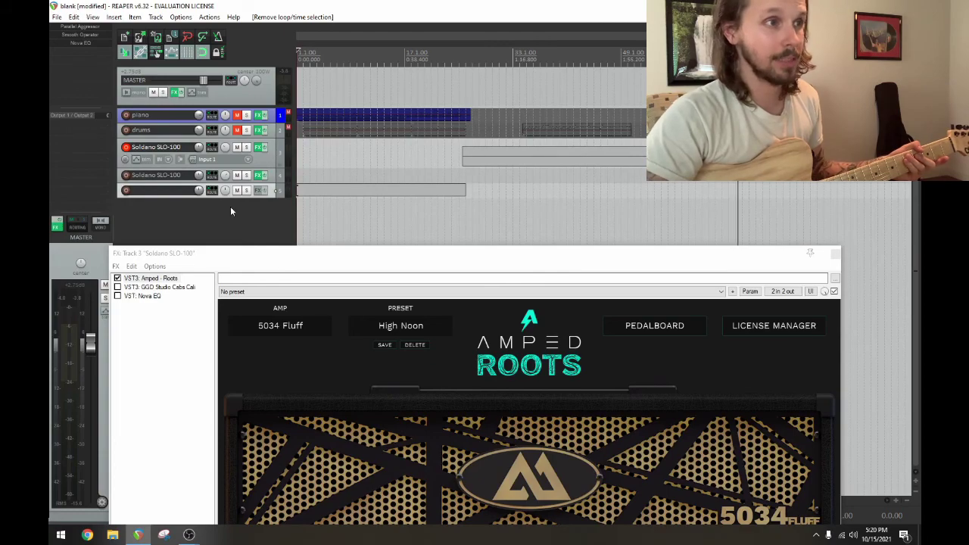
pyautogui.moveTo(259, 254); pyautogui.dragTo(265, 122)
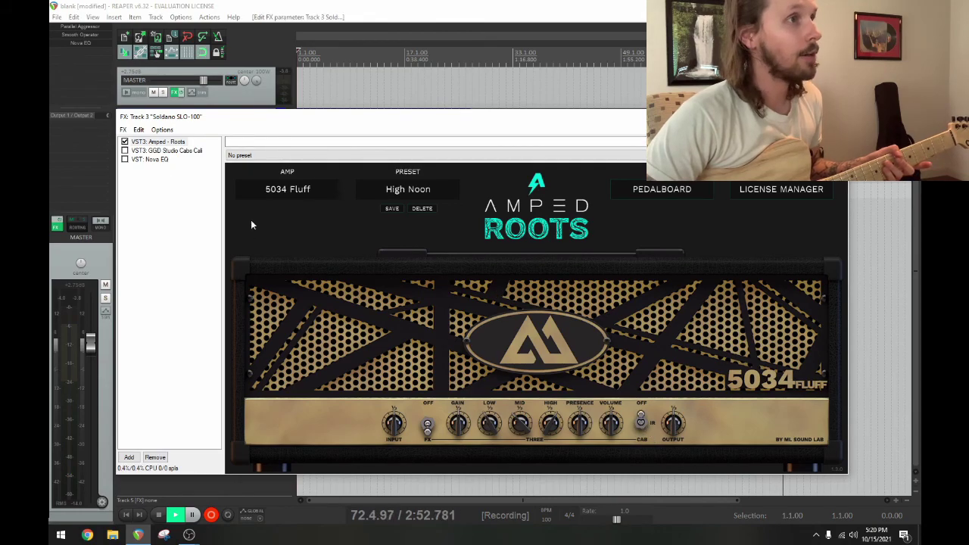
# Re-enable GGD Studio Cabs Cali on track 3, review its Upfront, Guttural and Detailed cab mix, and close the effects chain
pyautogui.click(125, 150)
pyautogui.click(141, 150)
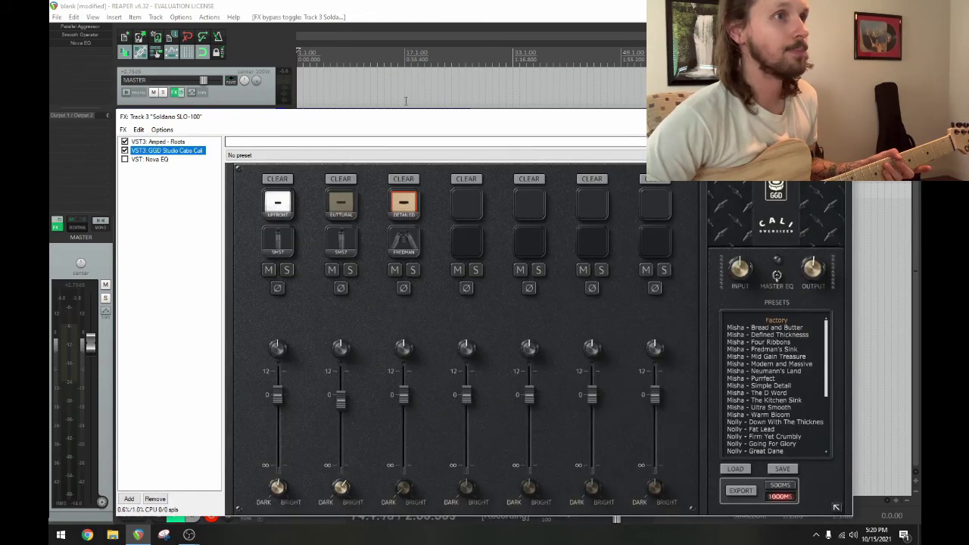
pyautogui.moveTo(407, 121); pyautogui.dragTo(396, 80)
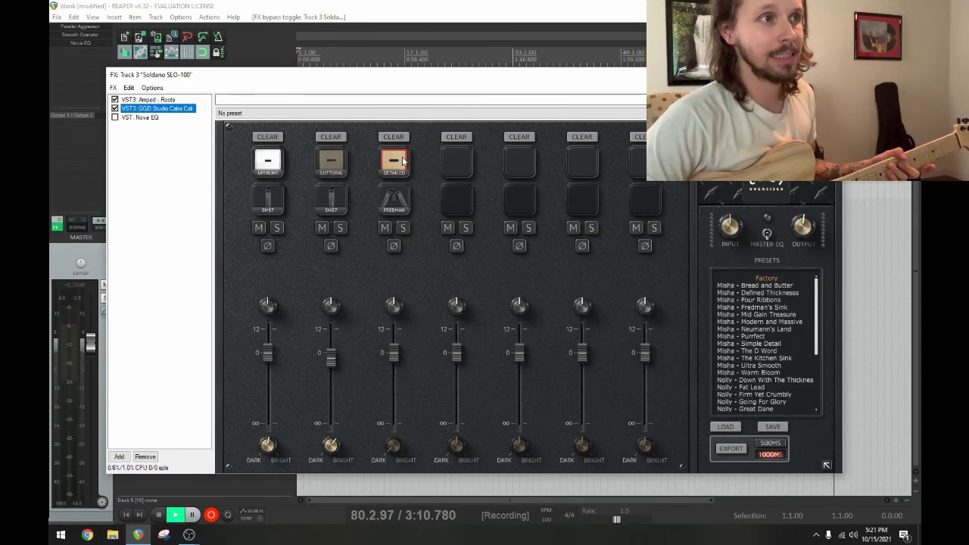
pyautogui.click(354, 318)
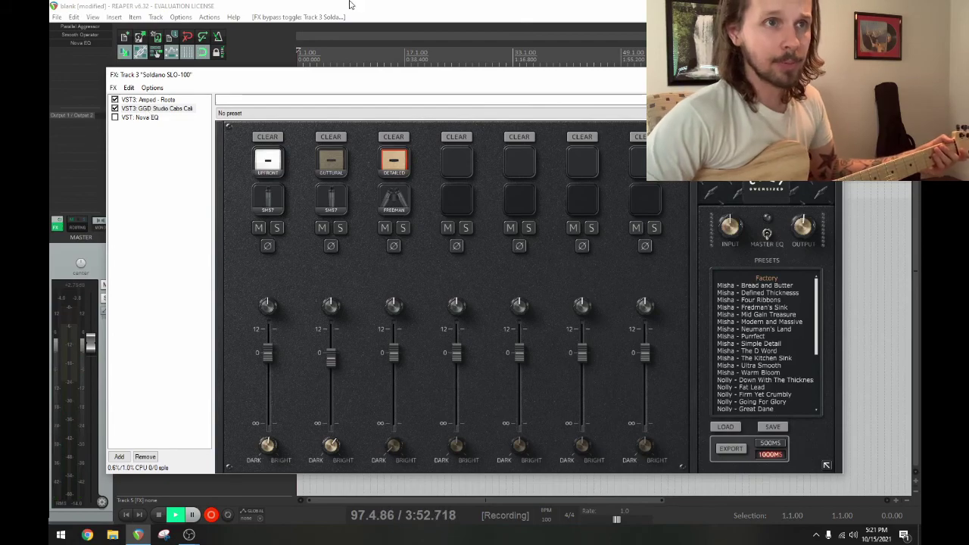
pyautogui.press('Escape')
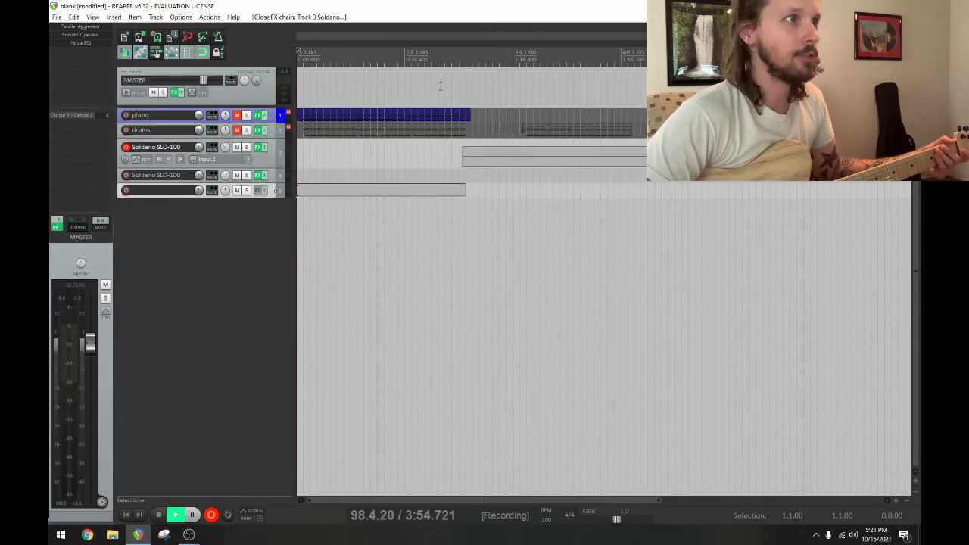
# Record-arm track 4 in place of track 3 and bypass Nova EQ in its effects chain
pyautogui.click(126, 176)
pyautogui.click(260, 162)
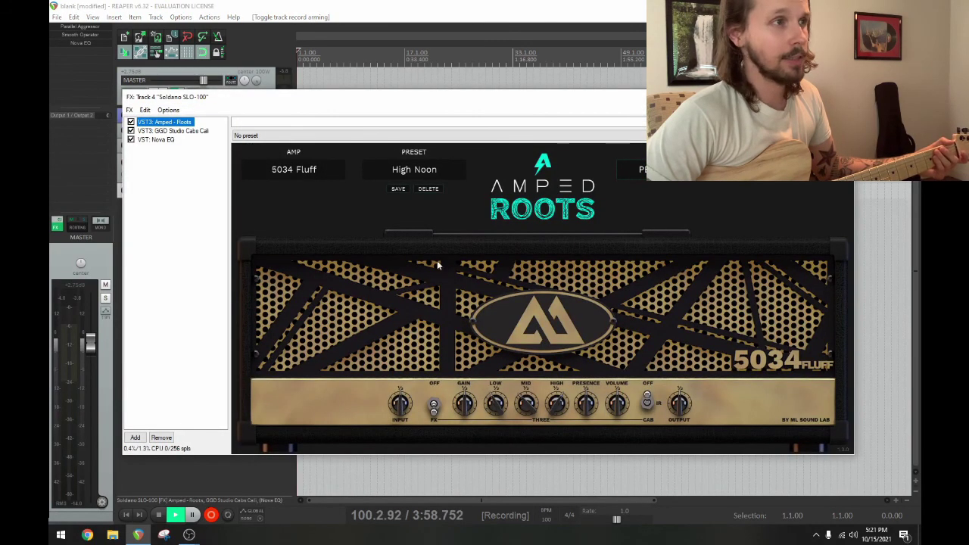
pyautogui.click(131, 139)
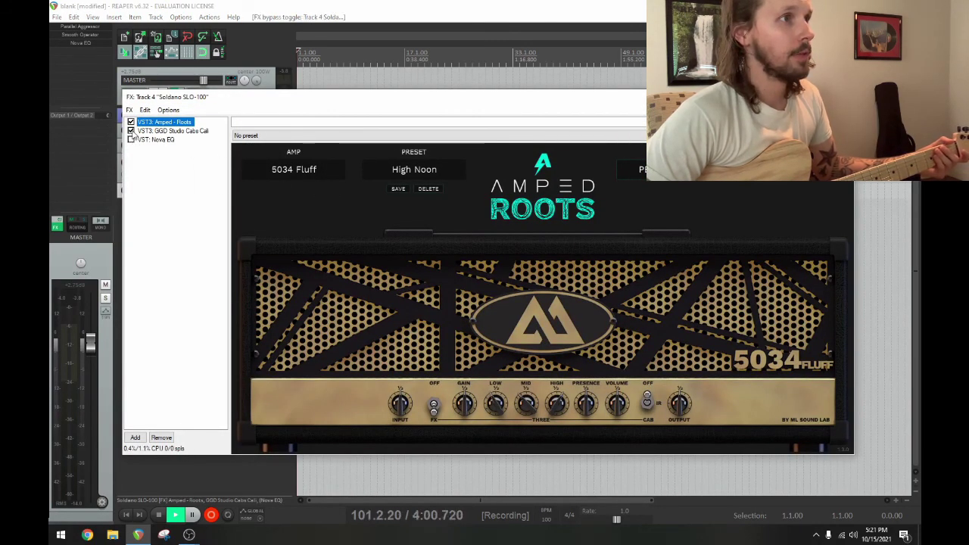
# Examine track 4's cabinet and microphone mix in GGD Studio Cabs Cali and compare it with the one on track 3
pyautogui.click(148, 132)
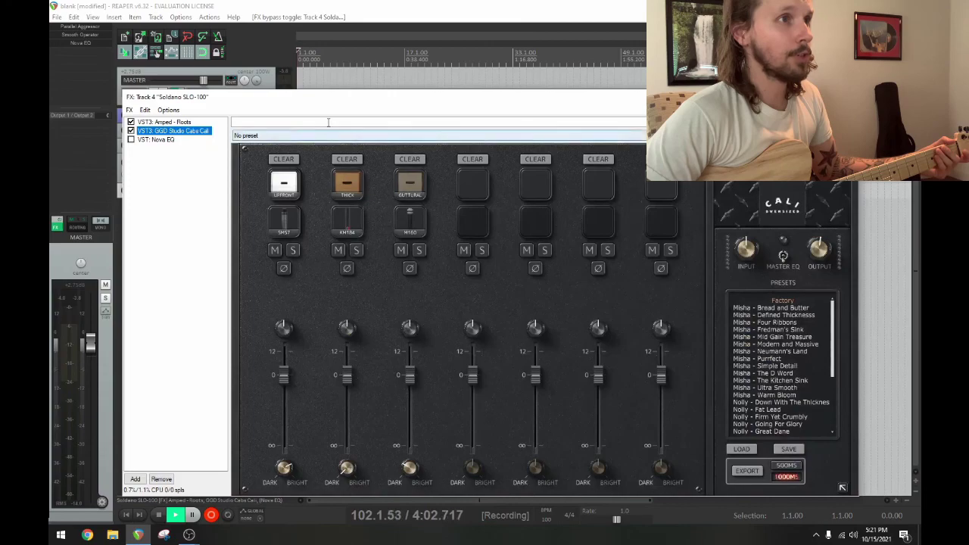
pyautogui.moveTo(343, 106); pyautogui.dragTo(339, 76)
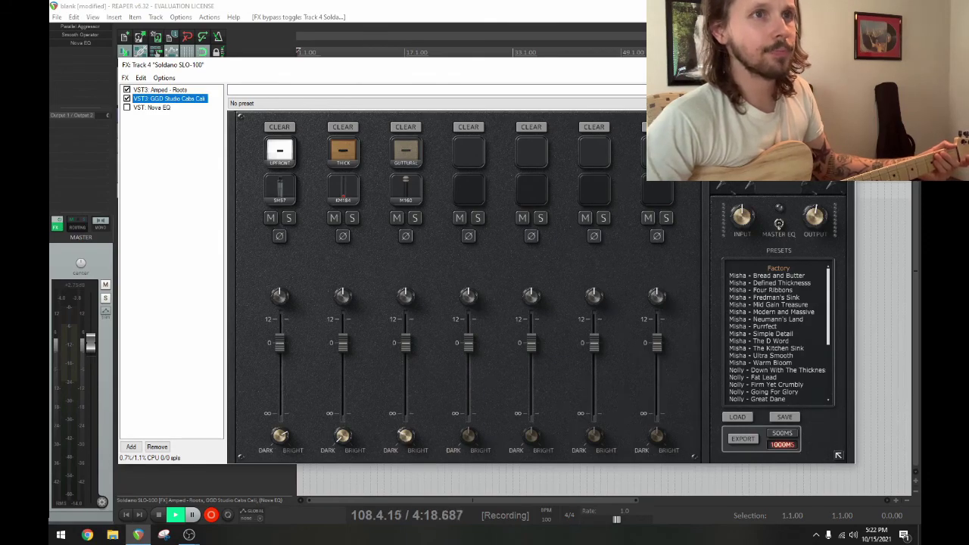
pyautogui.moveTo(783, 69); pyautogui.dragTo(721, 203)
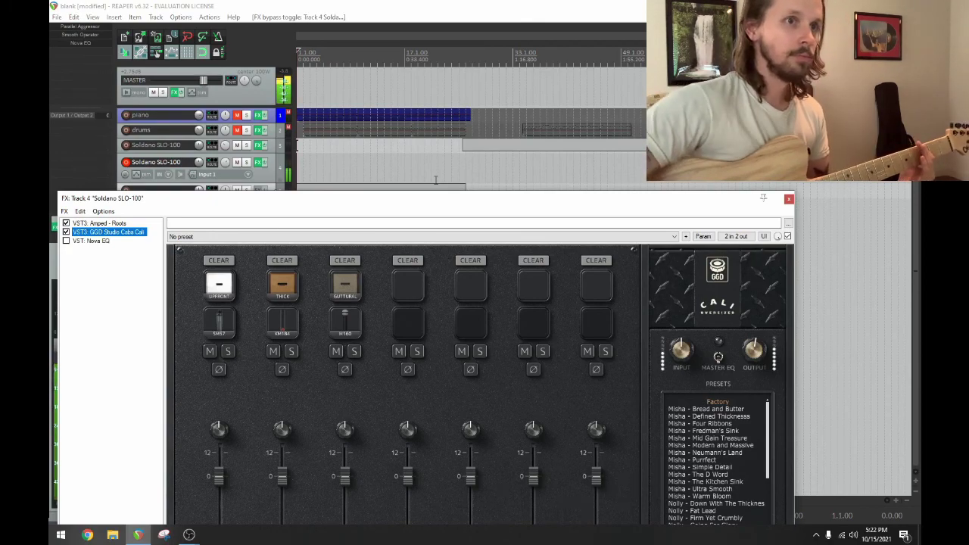
pyautogui.moveTo(482, 203); pyautogui.dragTo(558, 122)
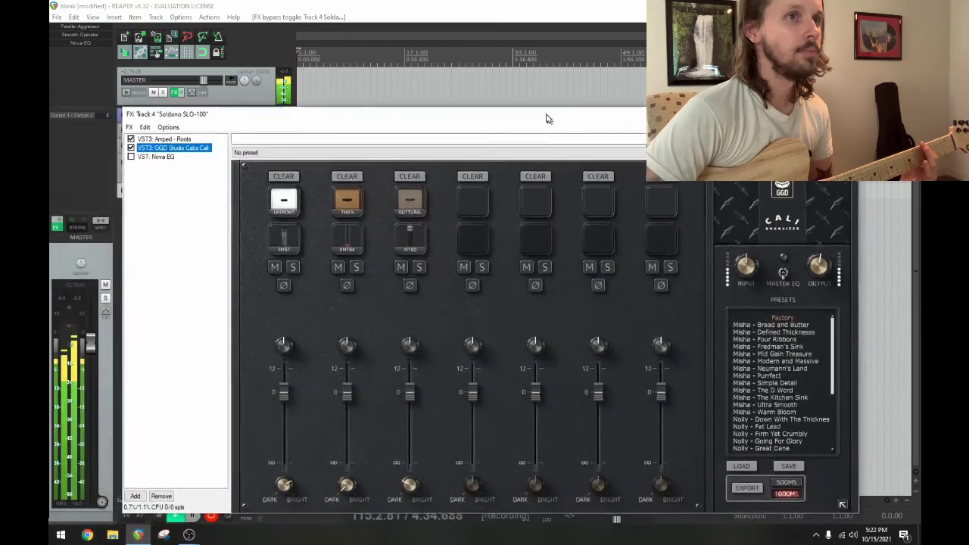
pyautogui.press('Escape')
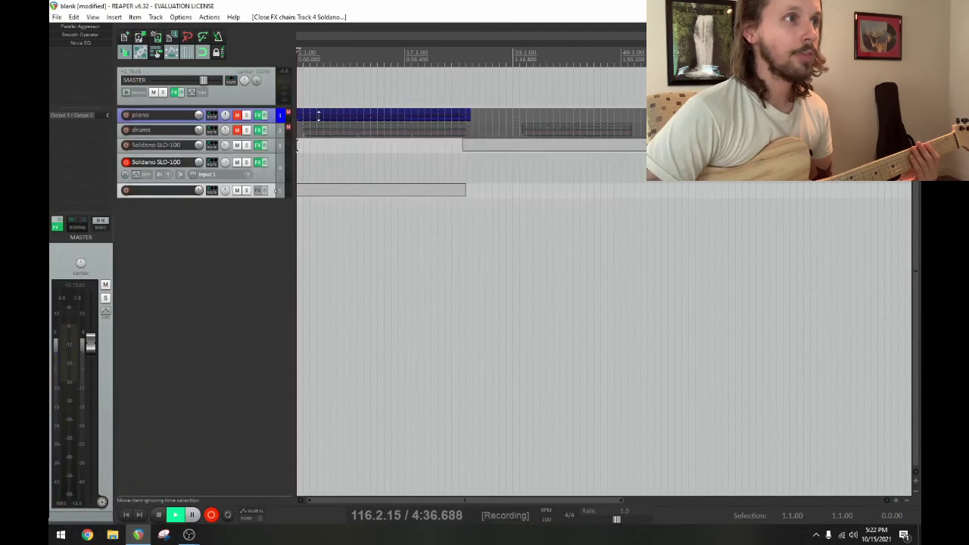
pyautogui.click(257, 149)
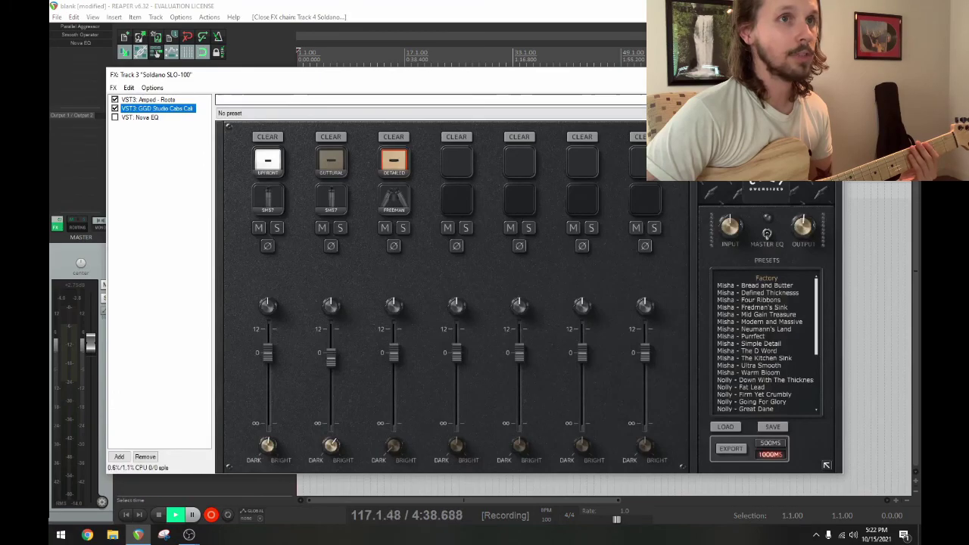
pyautogui.press('Escape')
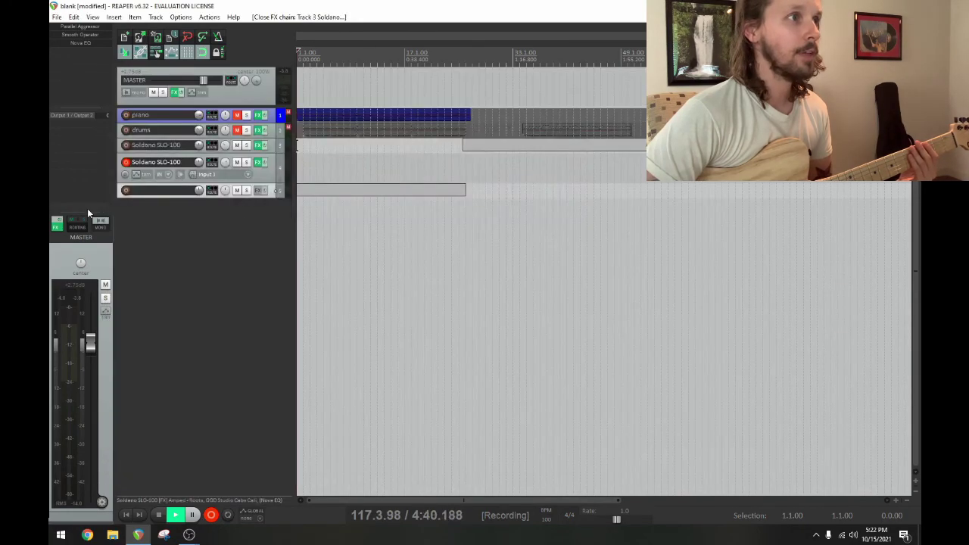
# Alternate record arming between the two Soldano SLO-100 tracks to compare their tones, leaving both armed
pyautogui.click(125, 144)
pyautogui.click(126, 176)
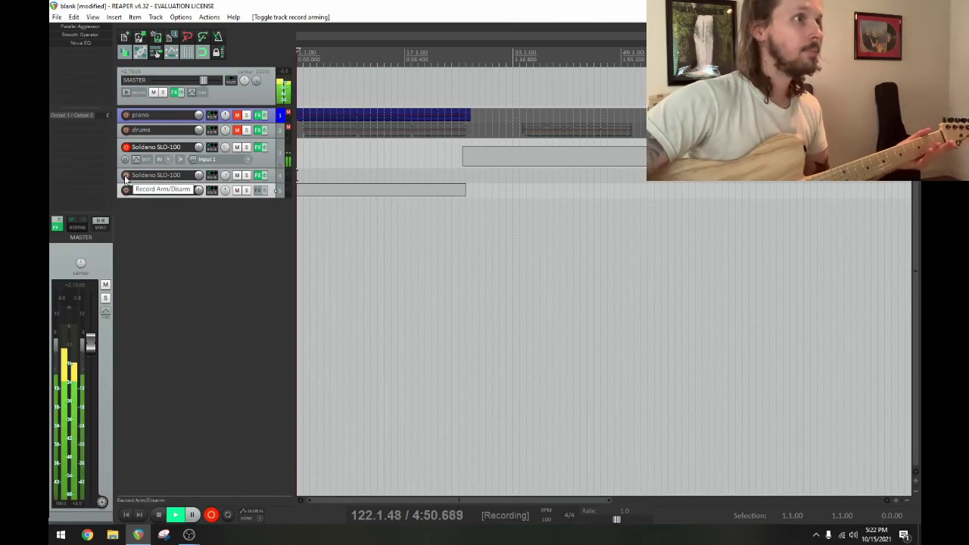
pyautogui.click(126, 176)
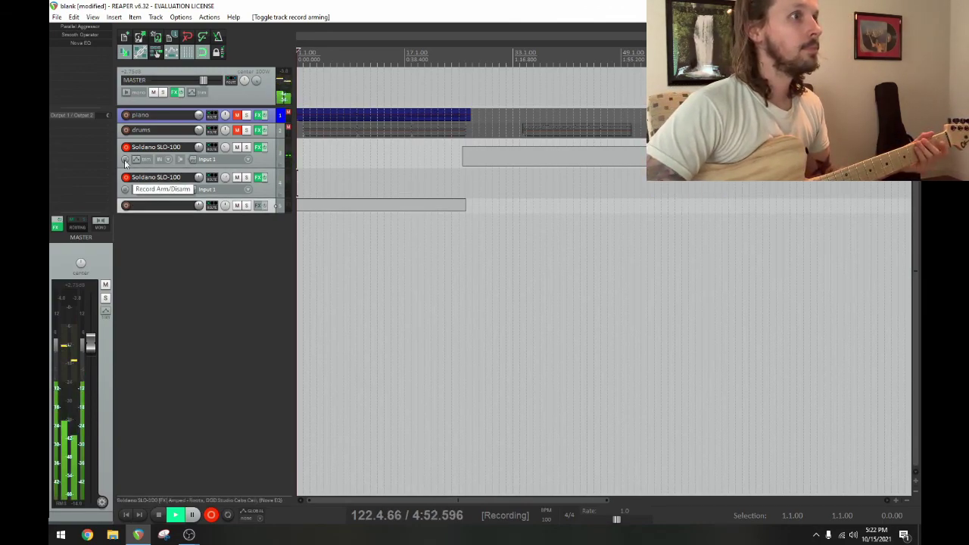
pyautogui.click(126, 145)
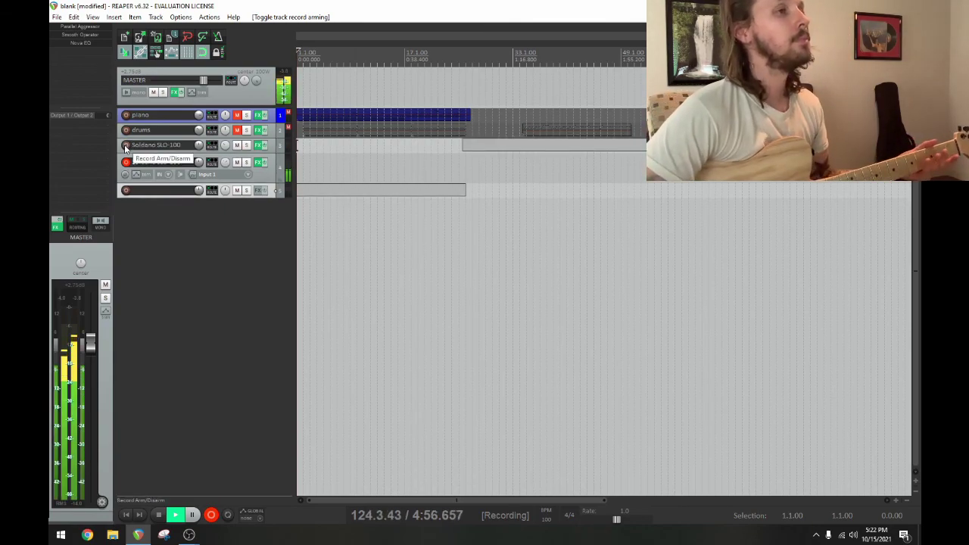
pyautogui.click(126, 145)
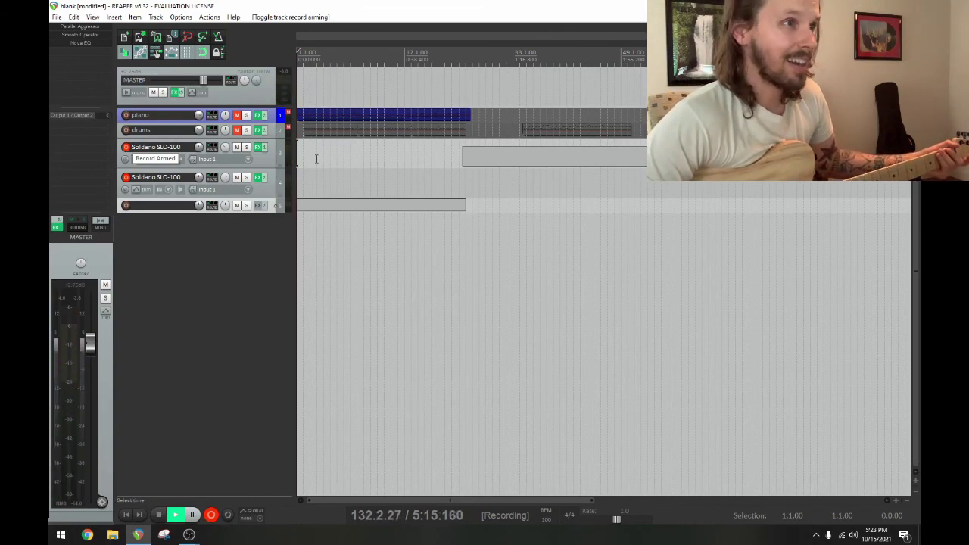
# Re-enable Nova EQ on track 3, review its EQ curve, and close the effects chain
pyautogui.click(259, 147)
pyautogui.click(114, 117)
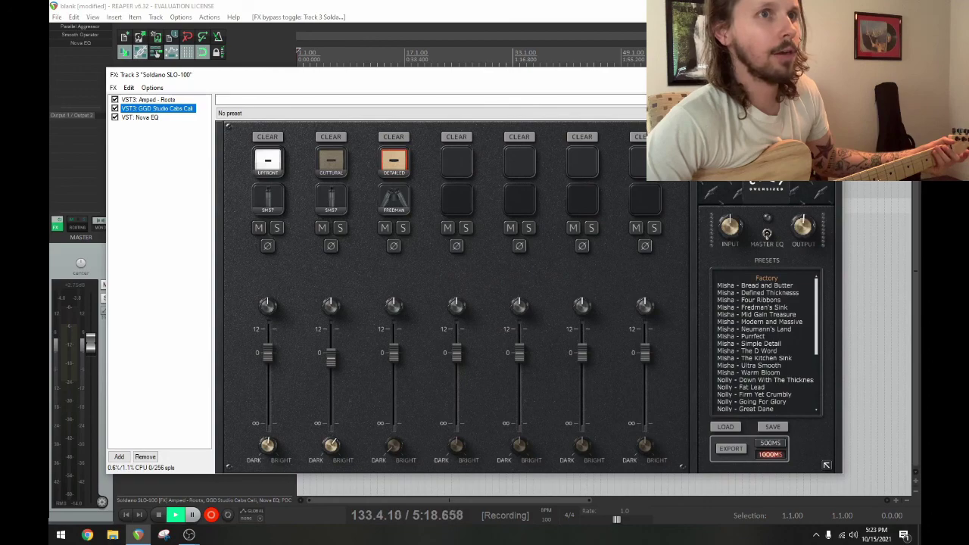
pyautogui.click(140, 117)
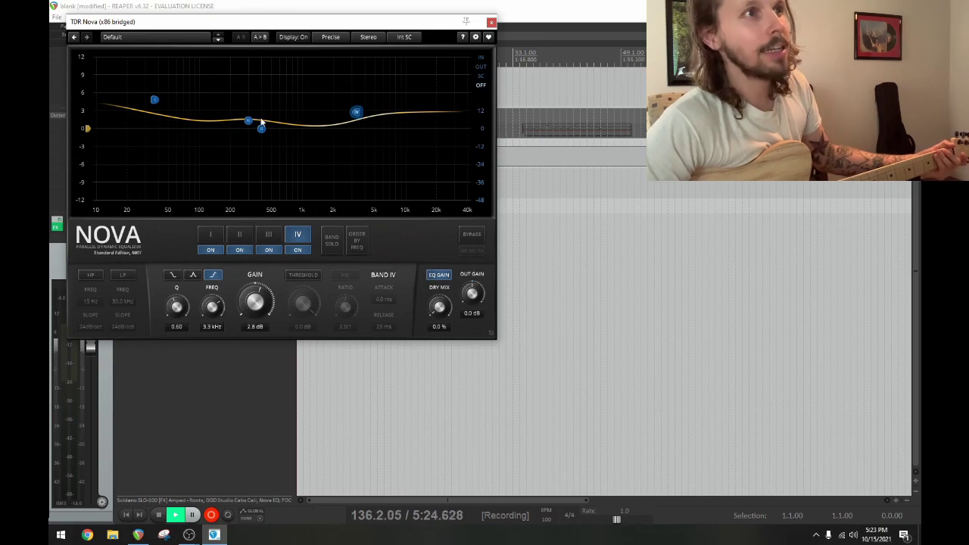
pyautogui.click(492, 21)
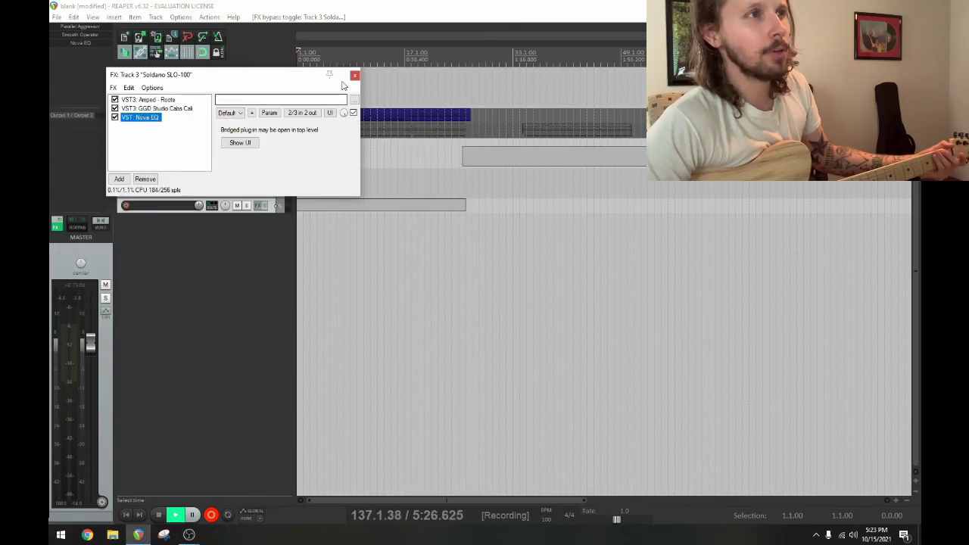
pyautogui.click(355, 78)
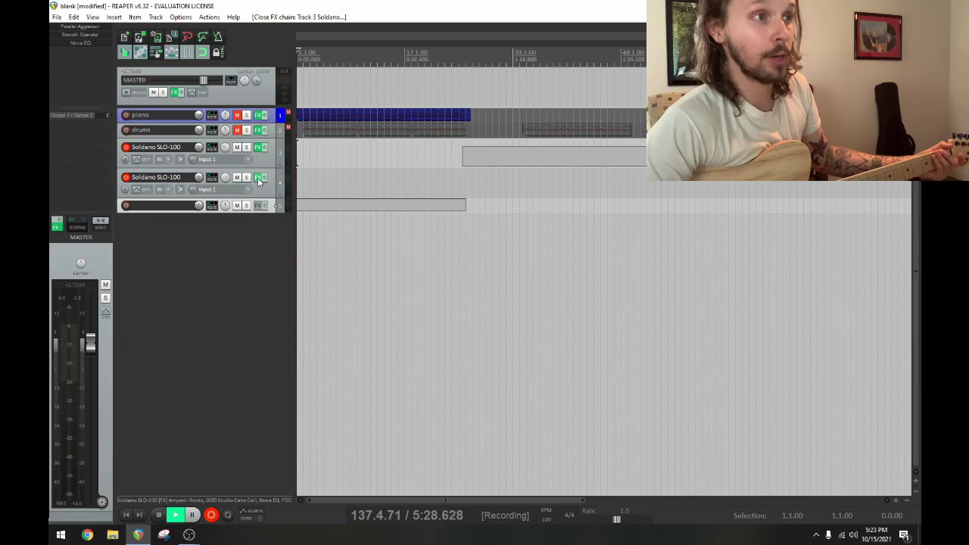
# Re-enable Nova EQ on track 4 and close its effects chain to return to the full recording timeline
pyautogui.click(261, 182)
pyautogui.click(143, 159)
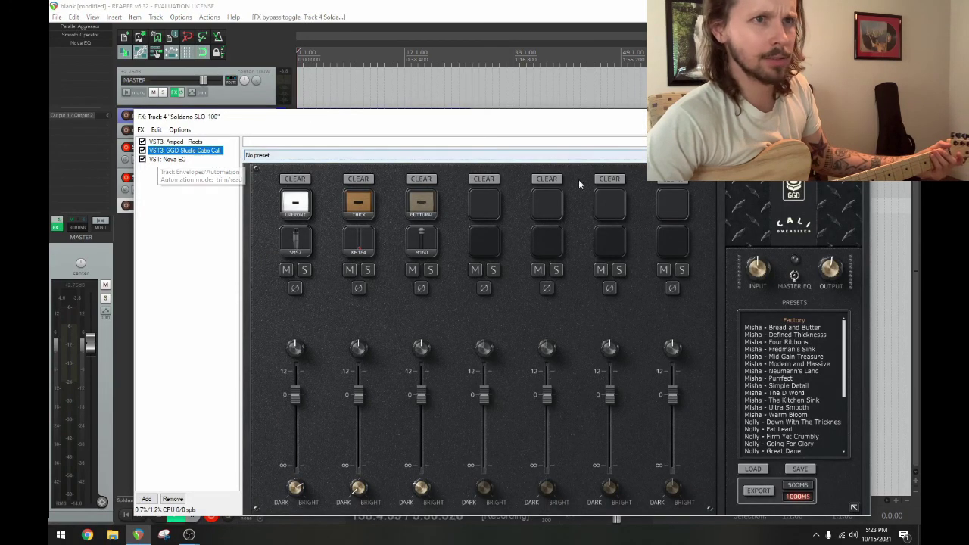
pyautogui.press('Escape')
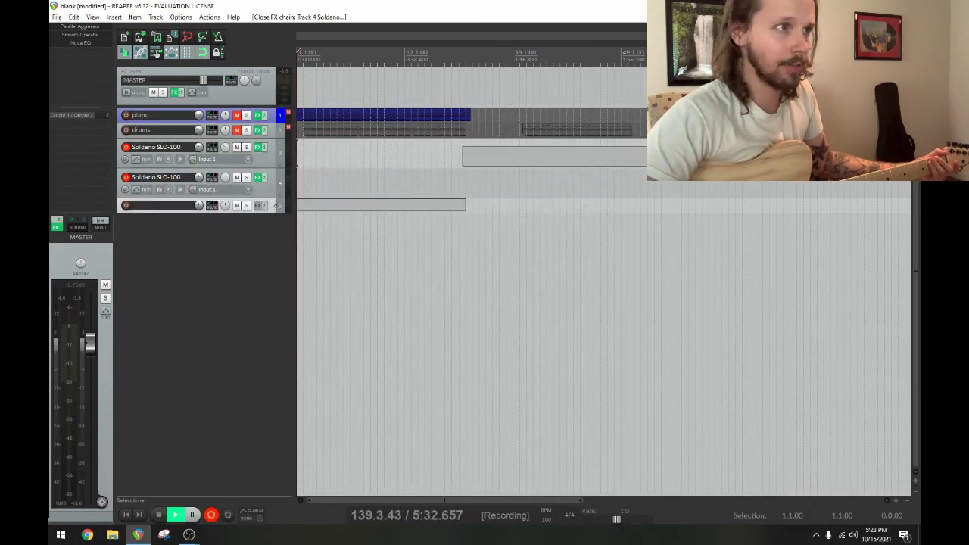
pyautogui.scroll(-4, 601, 193)
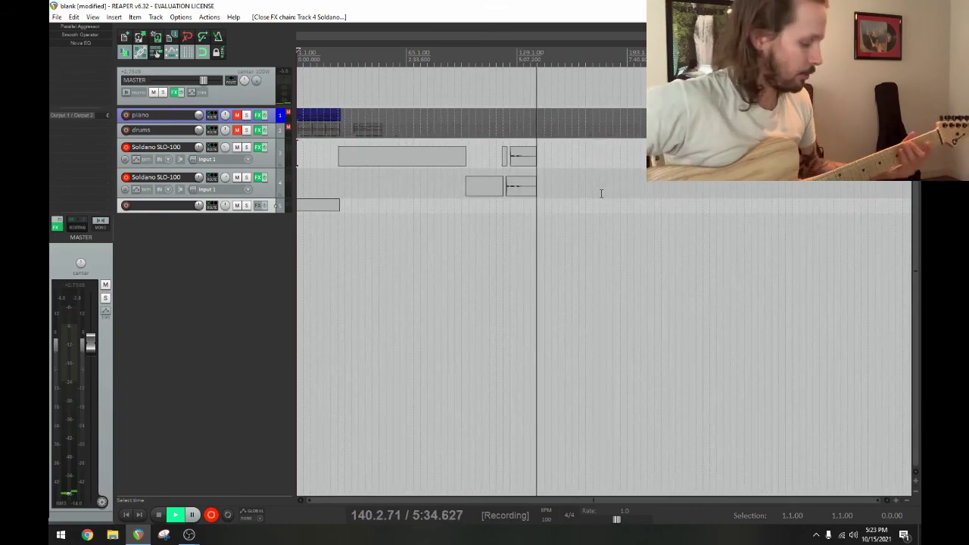